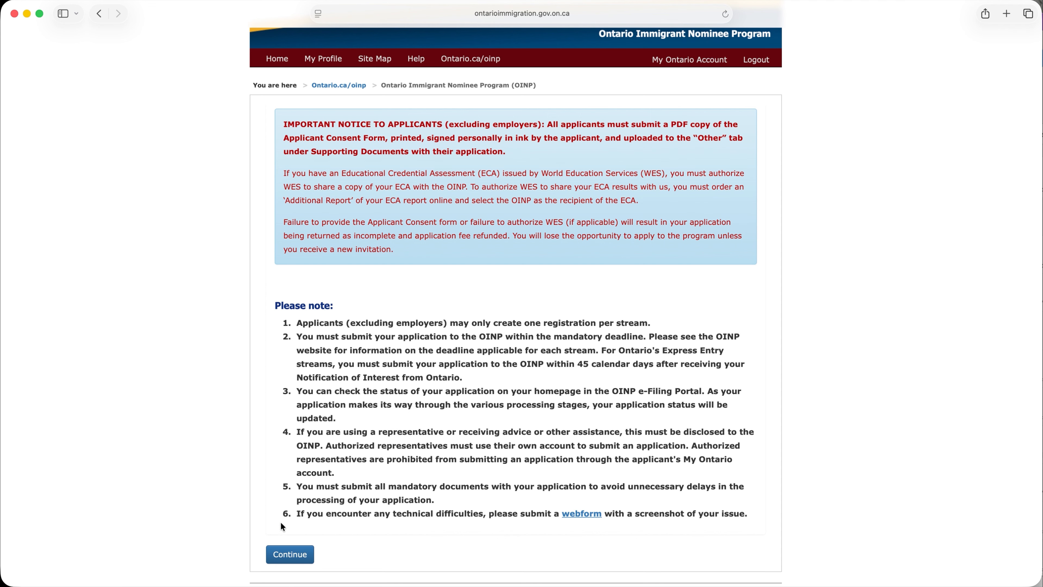
# Proceed past the applicant notice and confirm the contact information with surname "last name", given name "first name" and the registered email
pyautogui.click(288, 556)
pyautogui.write('last name')
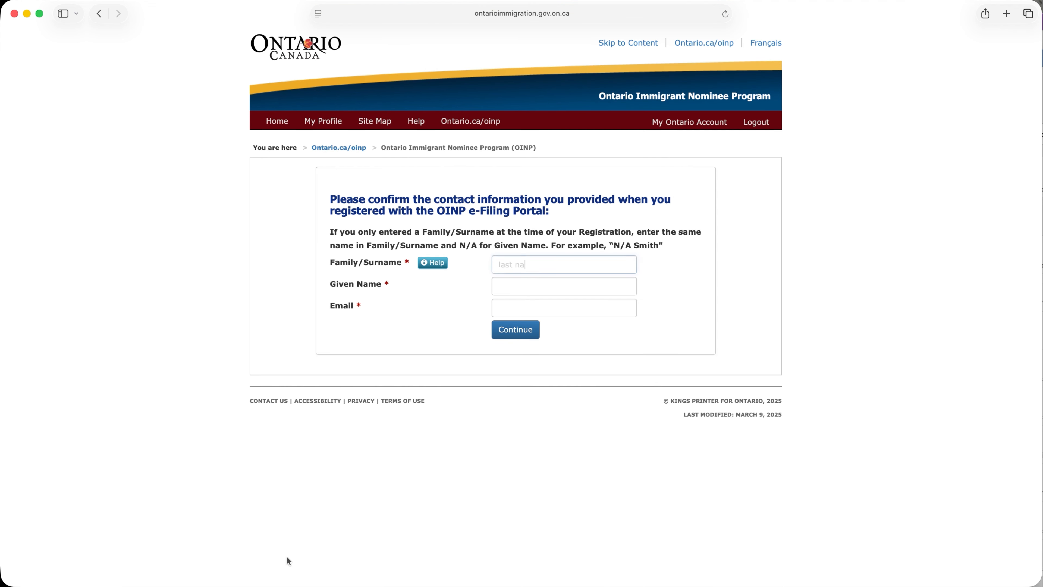
pyautogui.press('Tab')
pyautogui.write('first name')
pyautogui.press('Tab')
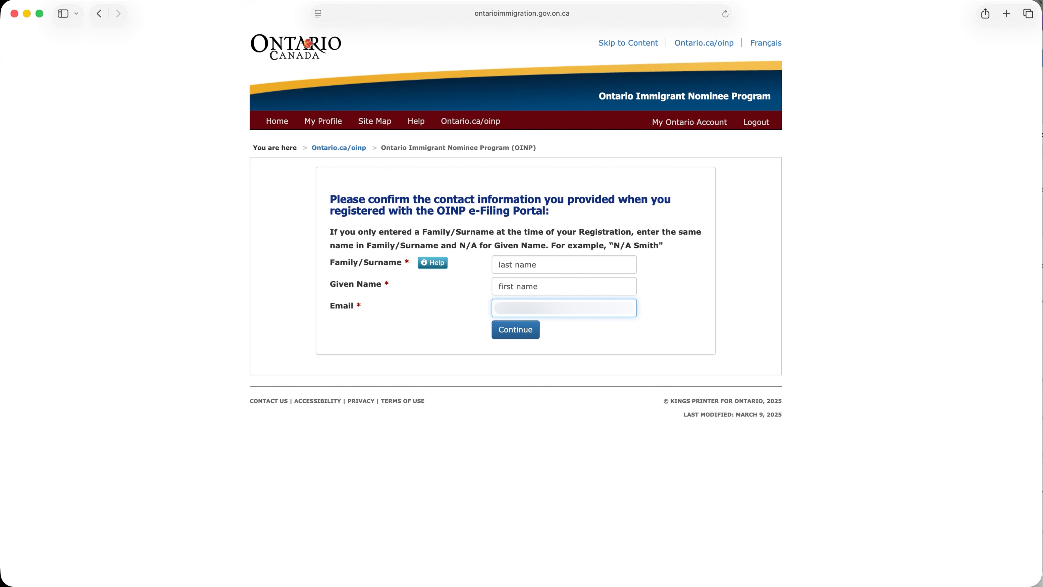
pyautogui.click(518, 332)
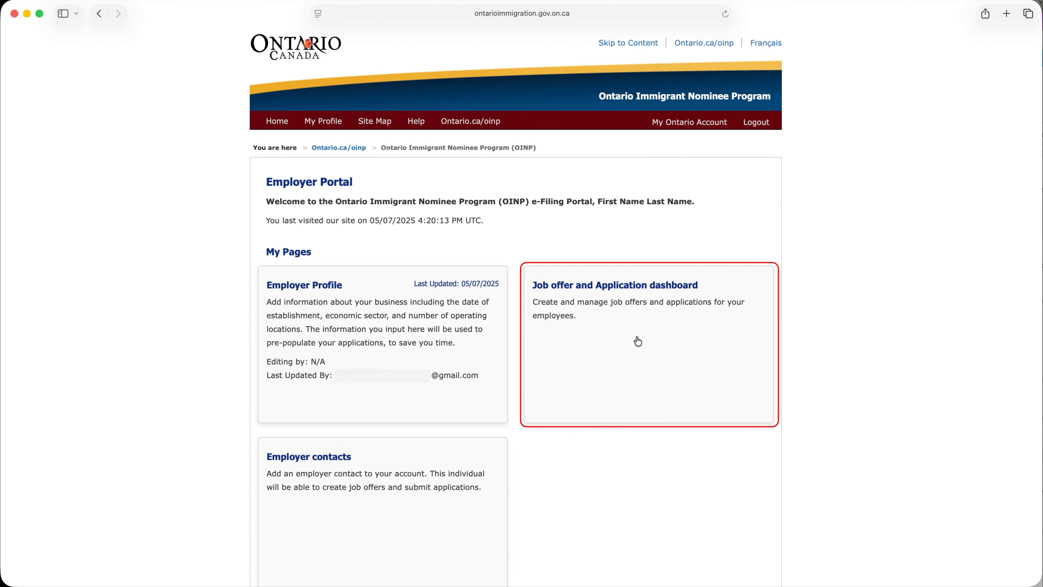
# Start a new job offer from the Job offer and Application dashboard and choose the Employer Job Offer - Foreign Worker Stream
pyautogui.click(638, 341)
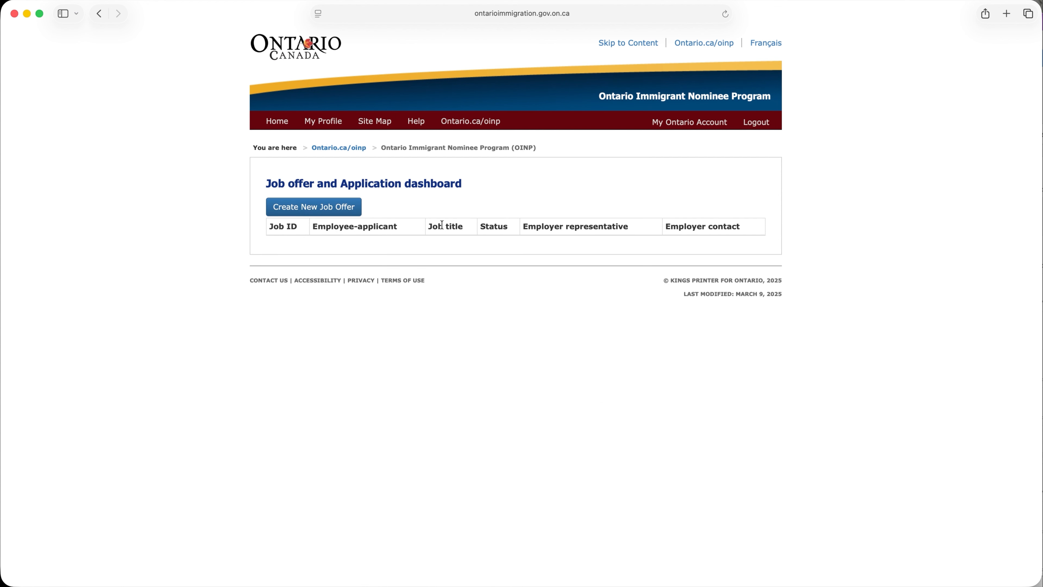
pyautogui.click(302, 214)
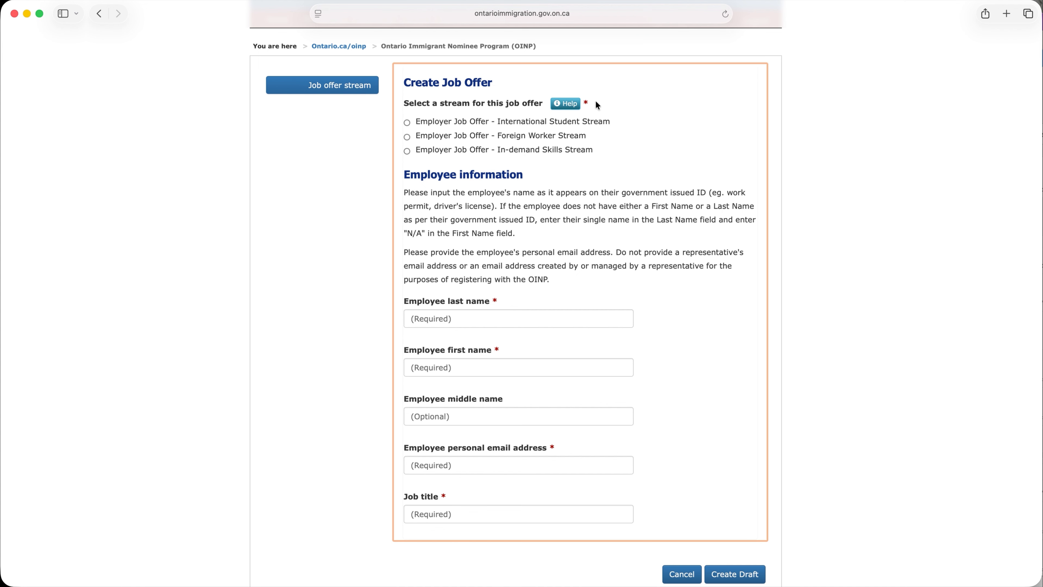
pyautogui.click(567, 105)
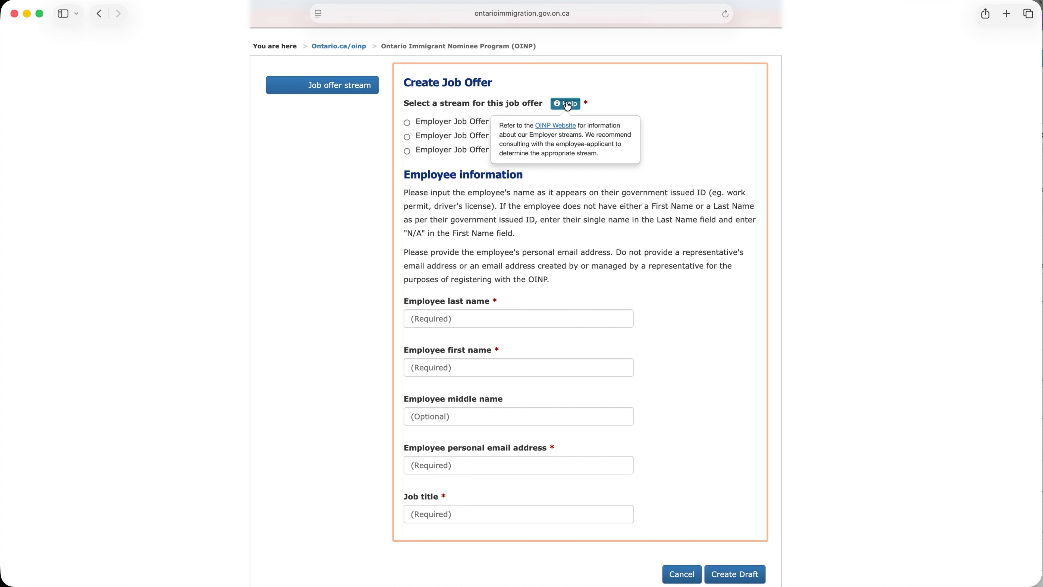
pyautogui.scroll(5, 567, 105)
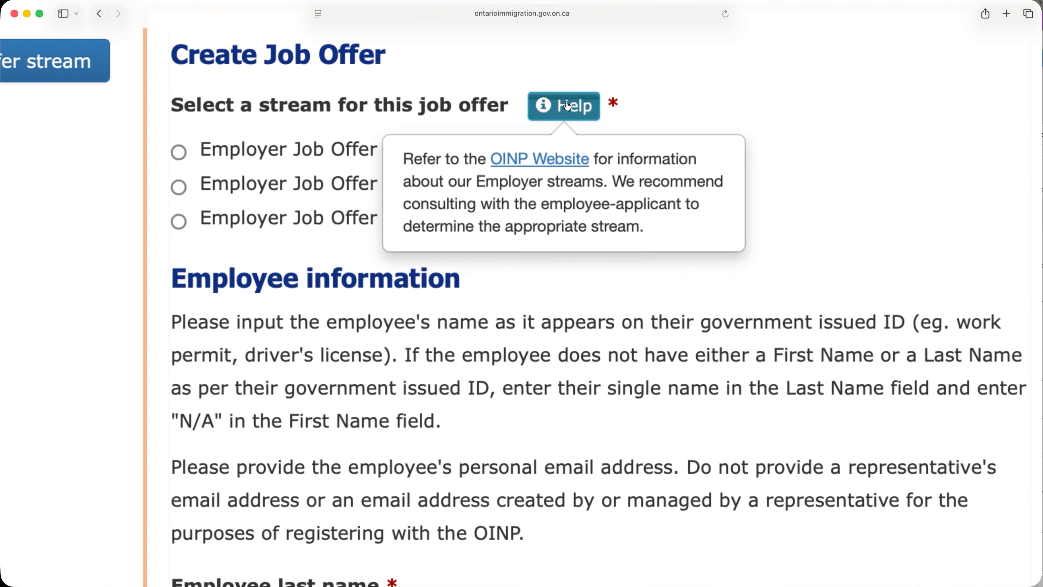
pyautogui.scroll(2, 567, 105)
pyautogui.scroll(-2, 567, 105)
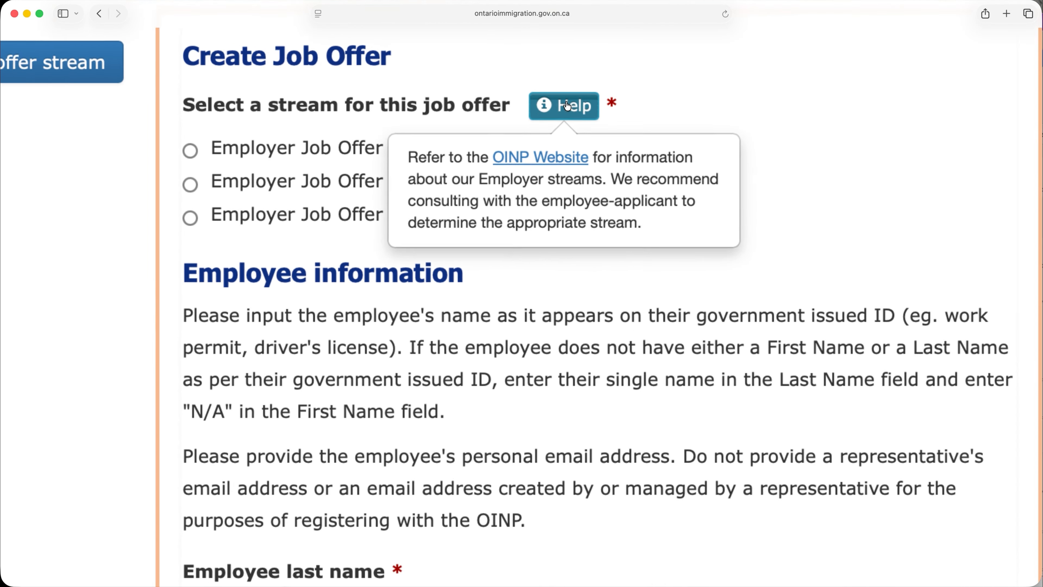
pyautogui.scroll(-5, 568, 105)
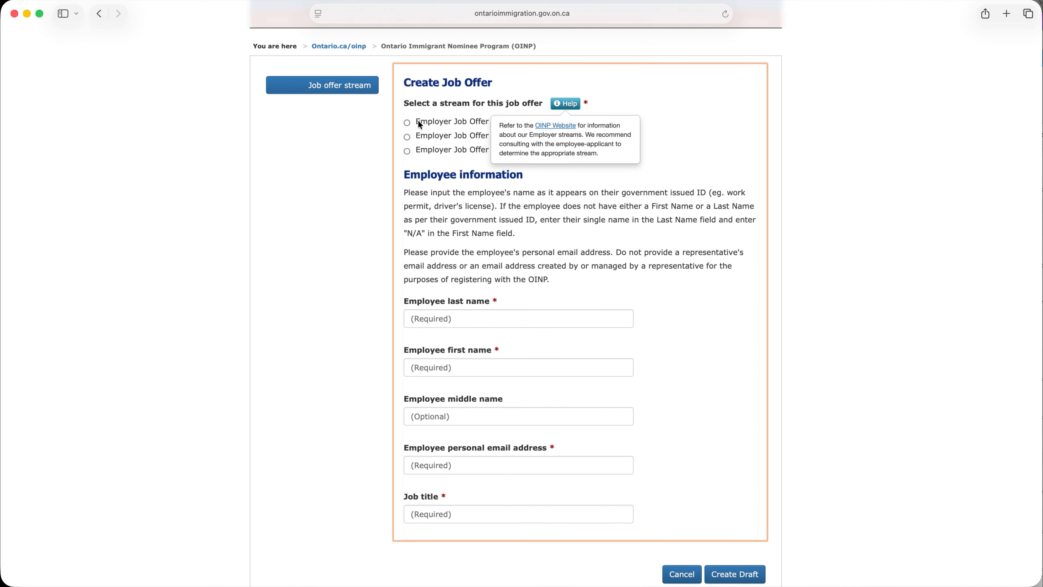
pyautogui.click(407, 138)
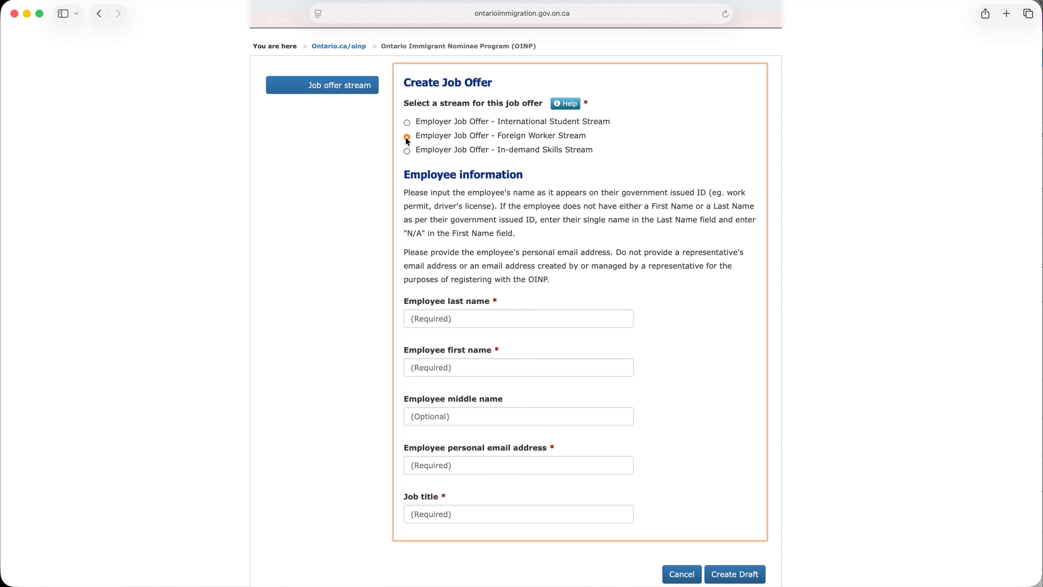
# Fill in the employee's last name, first name, personal email address and job title "title", and create the job offer draft
pyautogui.press('Tab')
pyautogui.write('s')
pyautogui.press('Tab')
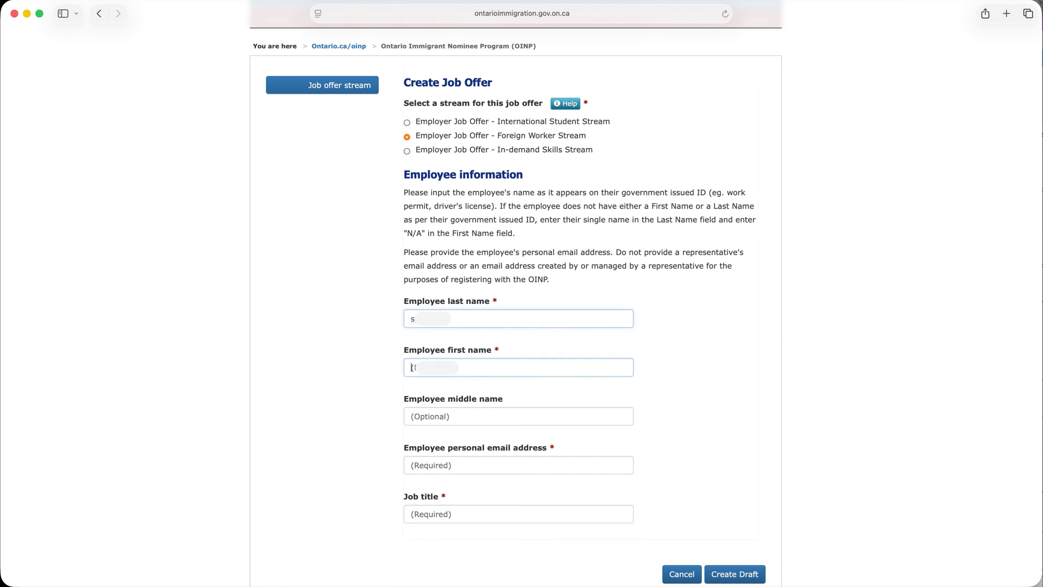
pyautogui.write('a')
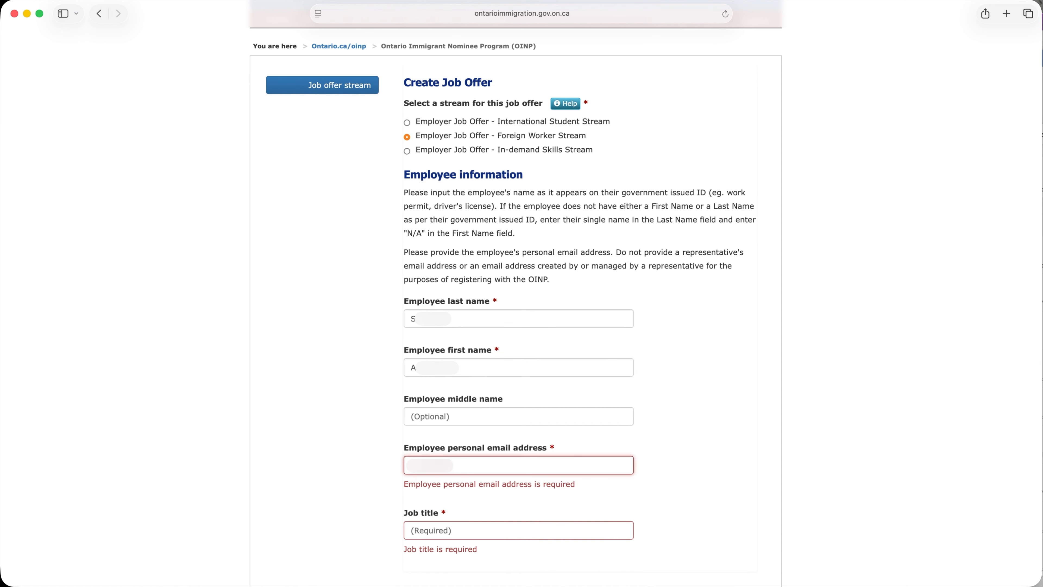
pyautogui.write('@gmail.')
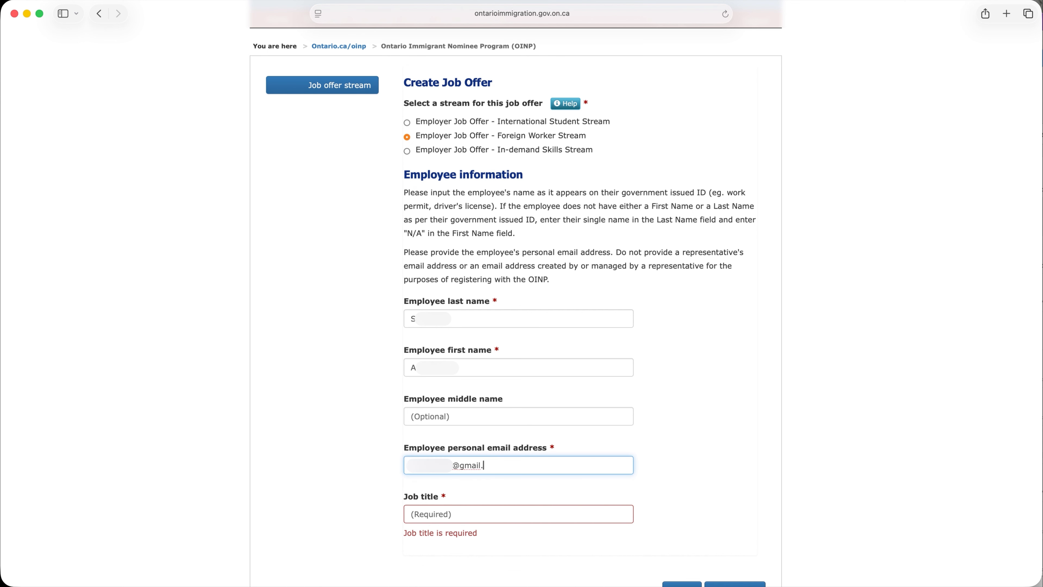
pyautogui.write('com')
pyautogui.press('Tab')
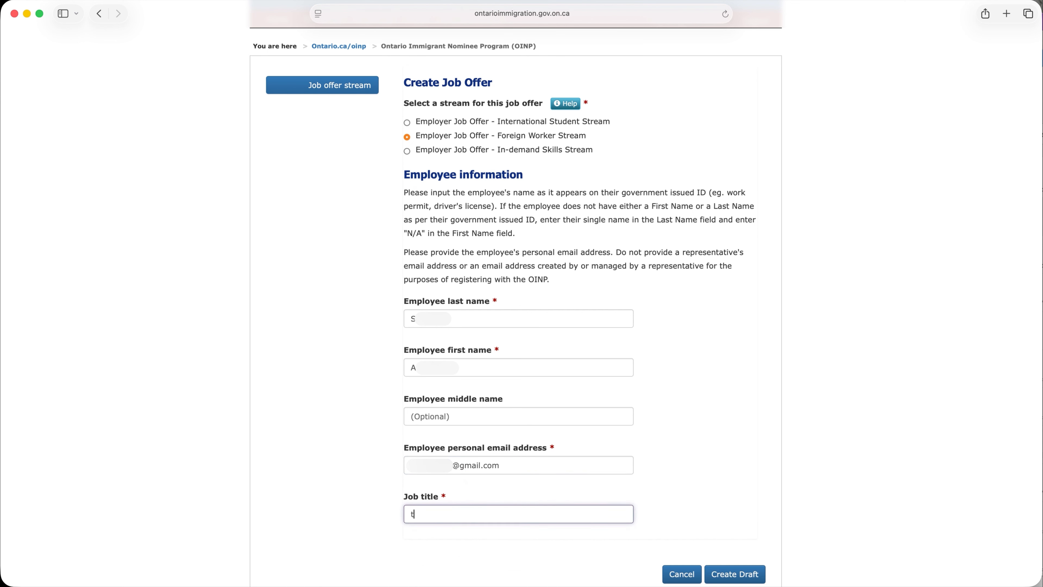
pyautogui.write('title')
pyautogui.click(348, 444)
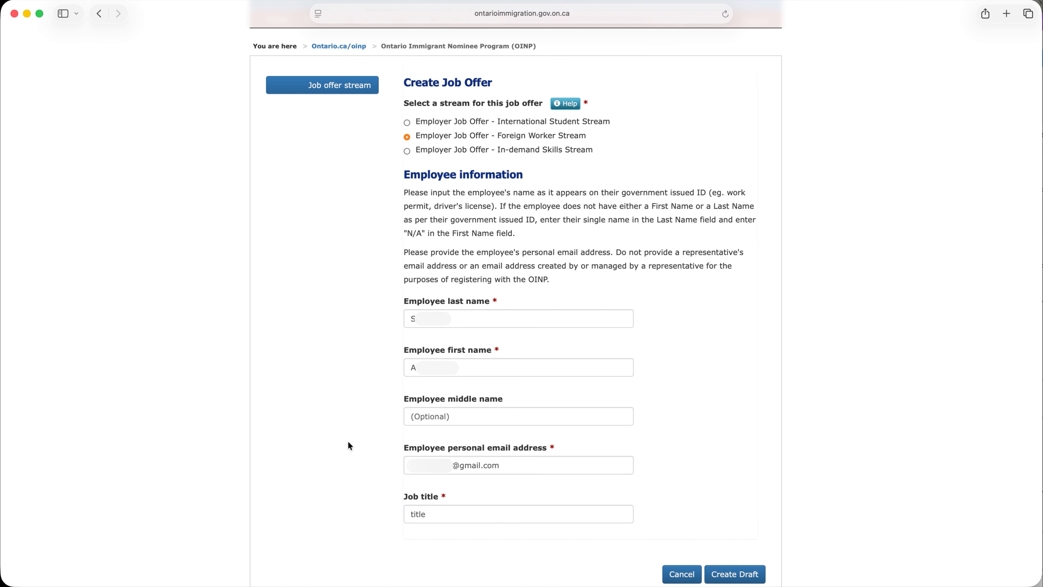
pyautogui.click(725, 575)
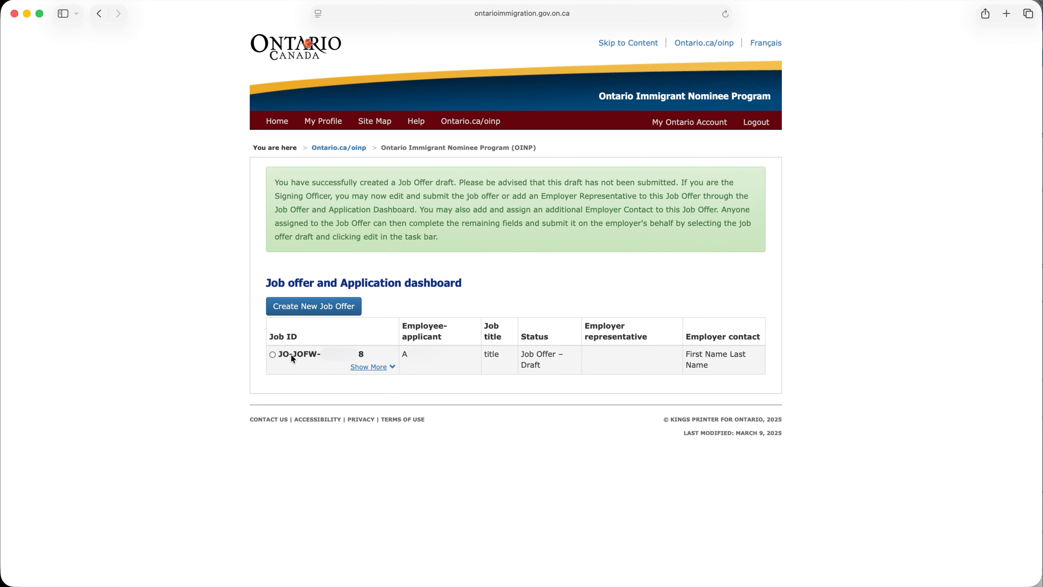
# Open the draft job offer for editing and go on to its Job offer information section
pyautogui.click(272, 355)
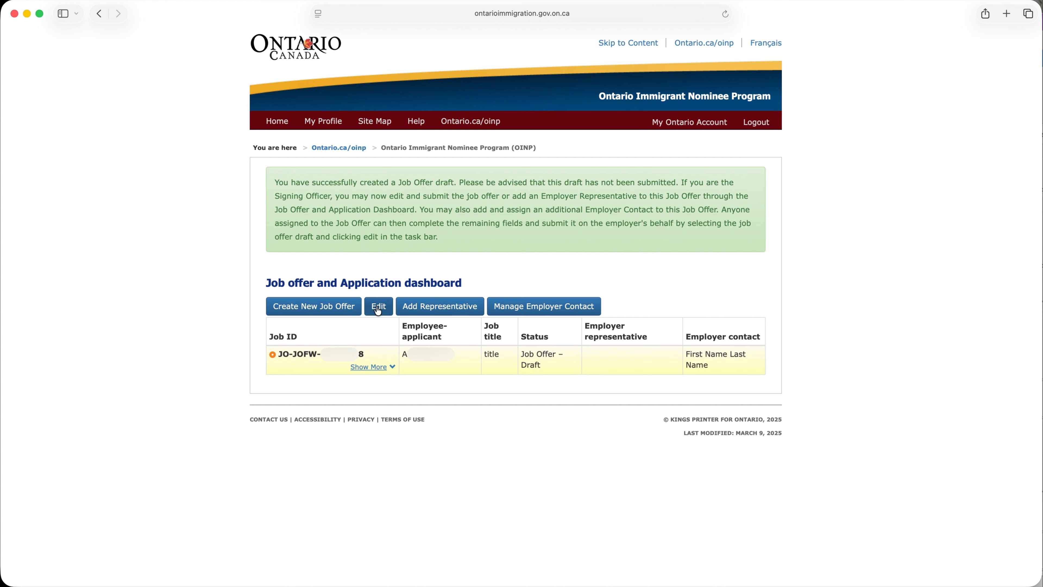
pyautogui.click(378, 310)
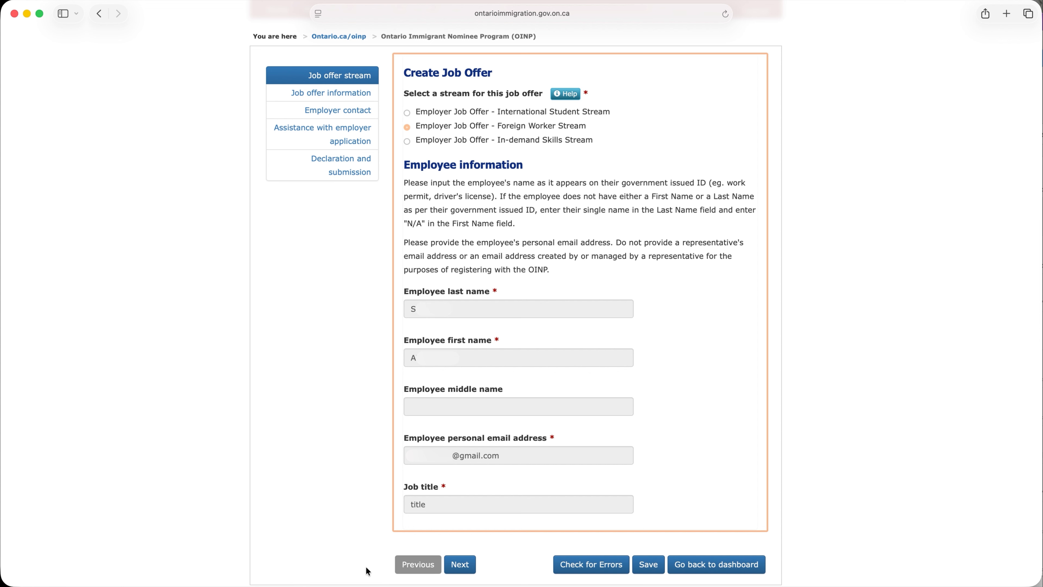
pyautogui.click(460, 571)
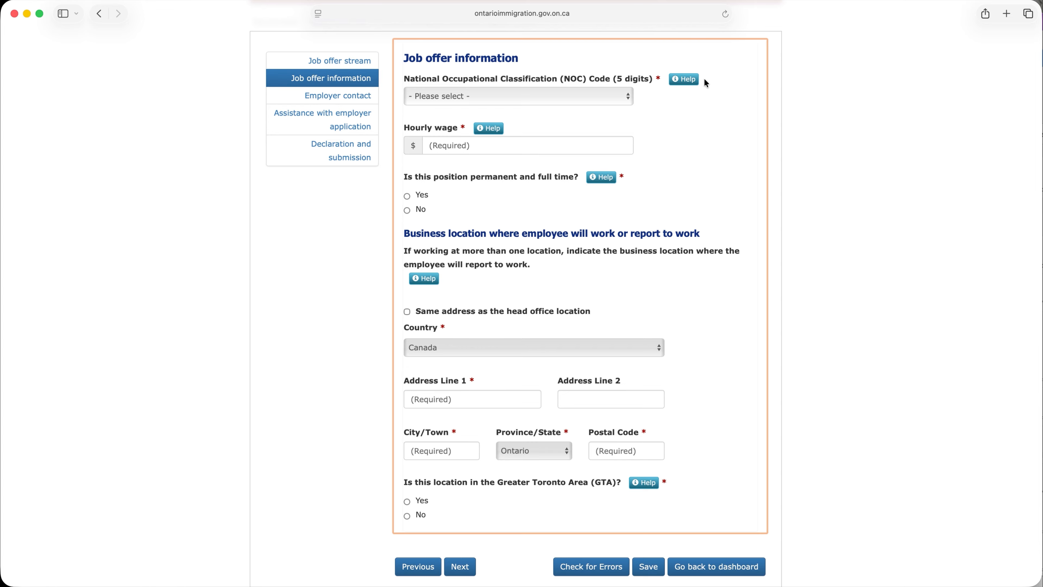
# Set the NOC code to 10010 - Financial managers and the hourly wage to $56, consulting the help notes for both fields
pyautogui.click(683, 82)
pyautogui.scroll(5, 683, 82)
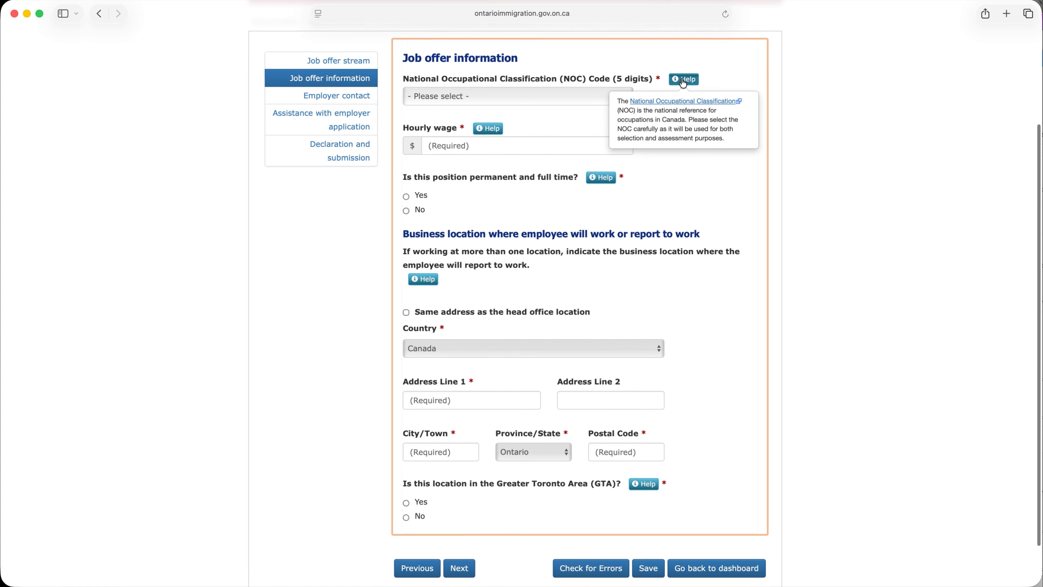
pyautogui.scroll(-5, 683, 82)
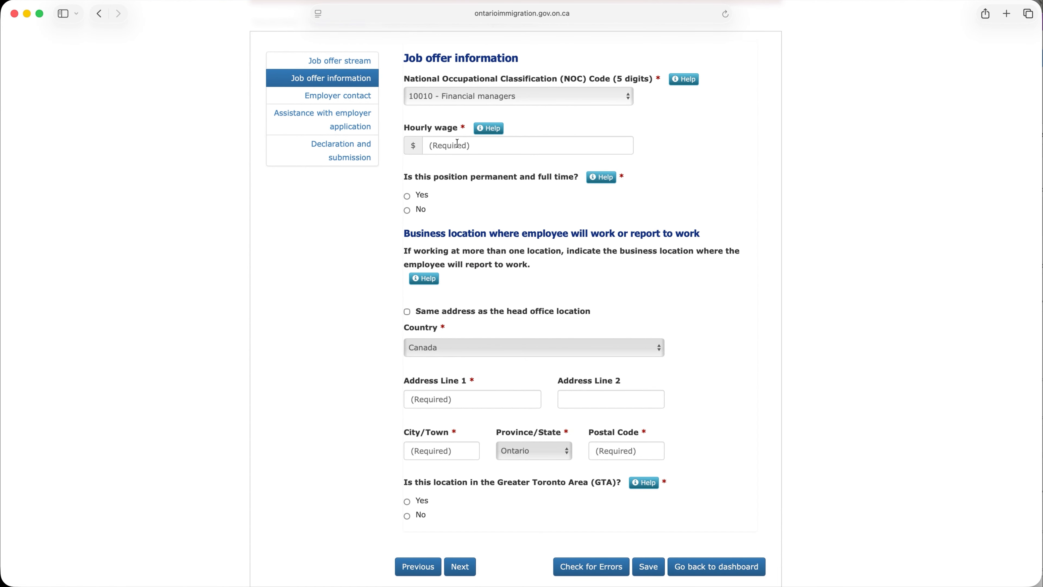
pyautogui.click(487, 130)
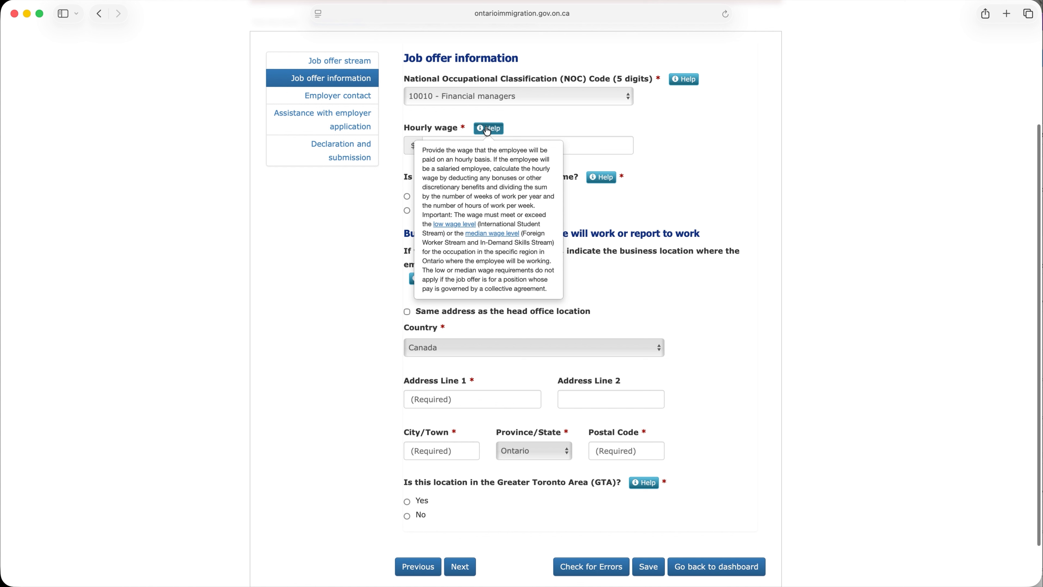
pyautogui.click(488, 131)
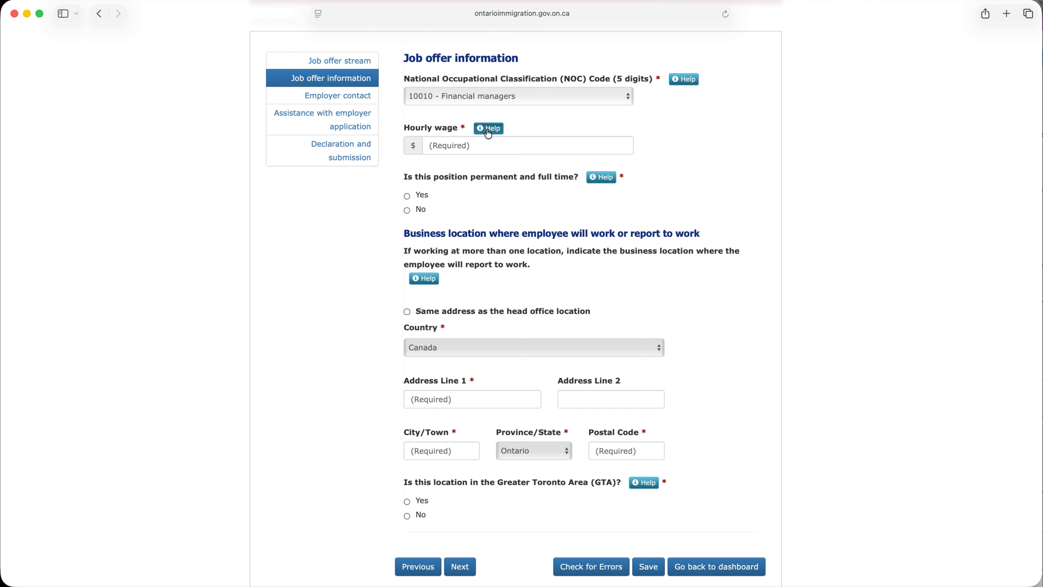
pyautogui.click(464, 142)
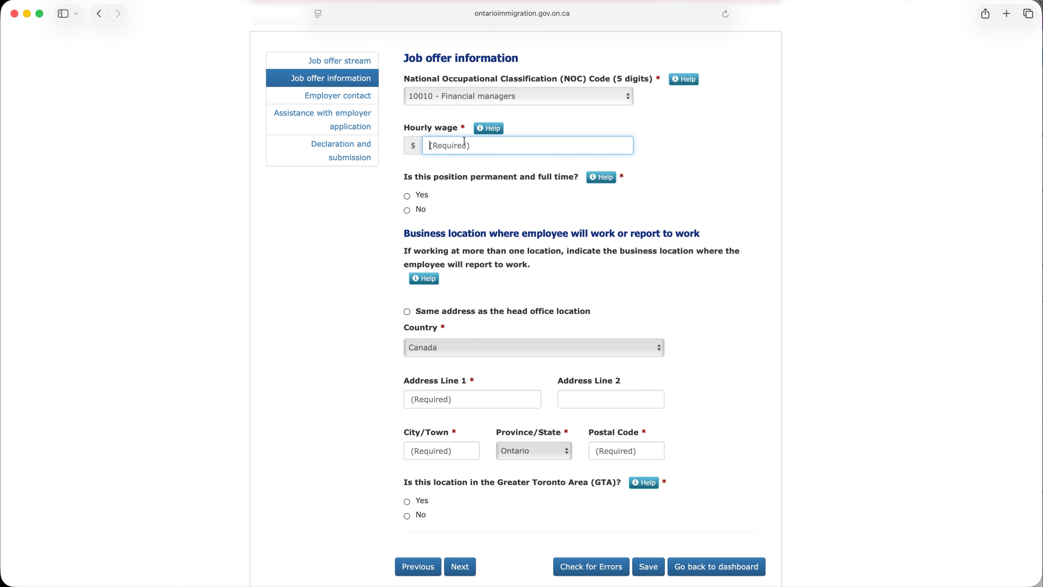
pyautogui.write('56')
# Mark the position as permanent and full time, use the head office address, answer Yes for the GTA location, and continue
pyautogui.click(611, 181)
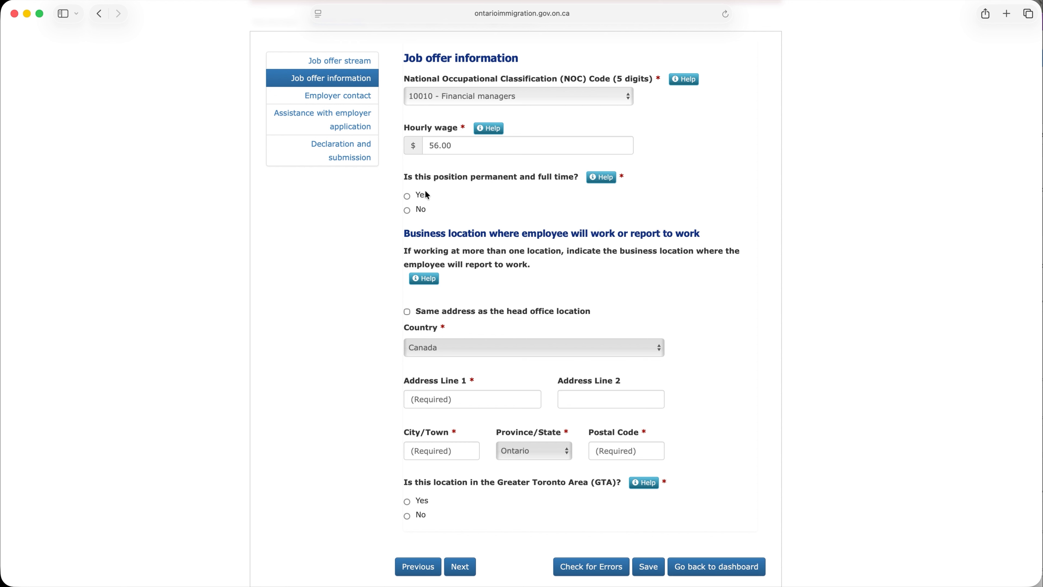
pyautogui.click(407, 197)
pyautogui.click(407, 313)
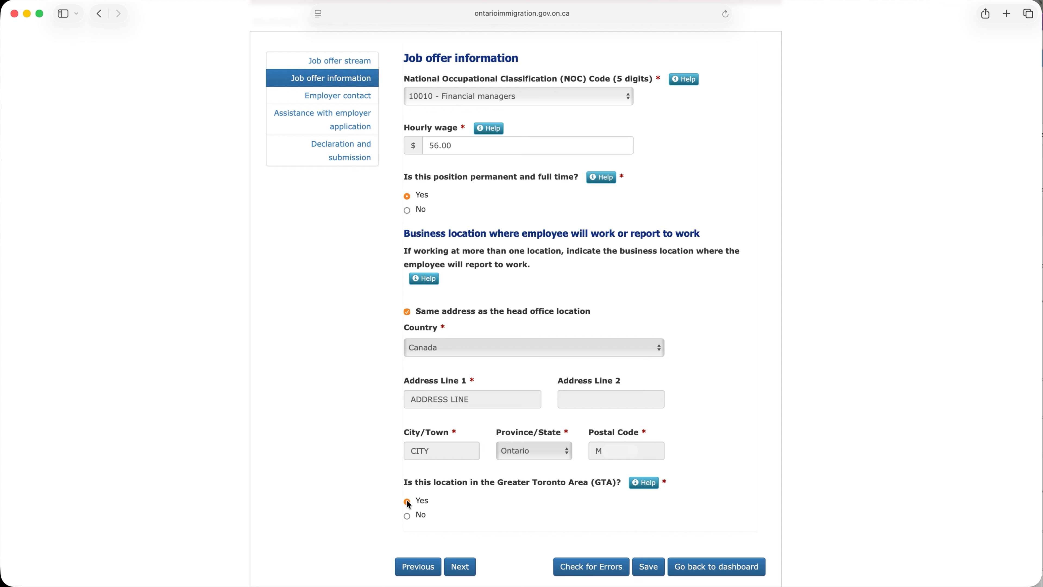
pyautogui.click(465, 563)
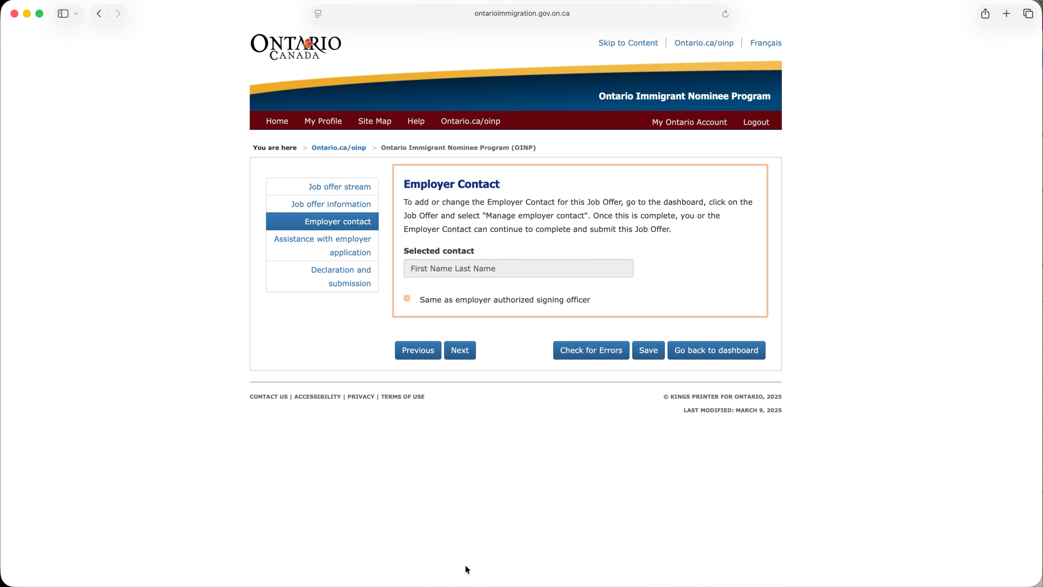
# Continue past the employer contact section, answer No to someone assisting with the application, and proceed to the declaration
pyautogui.click(456, 355)
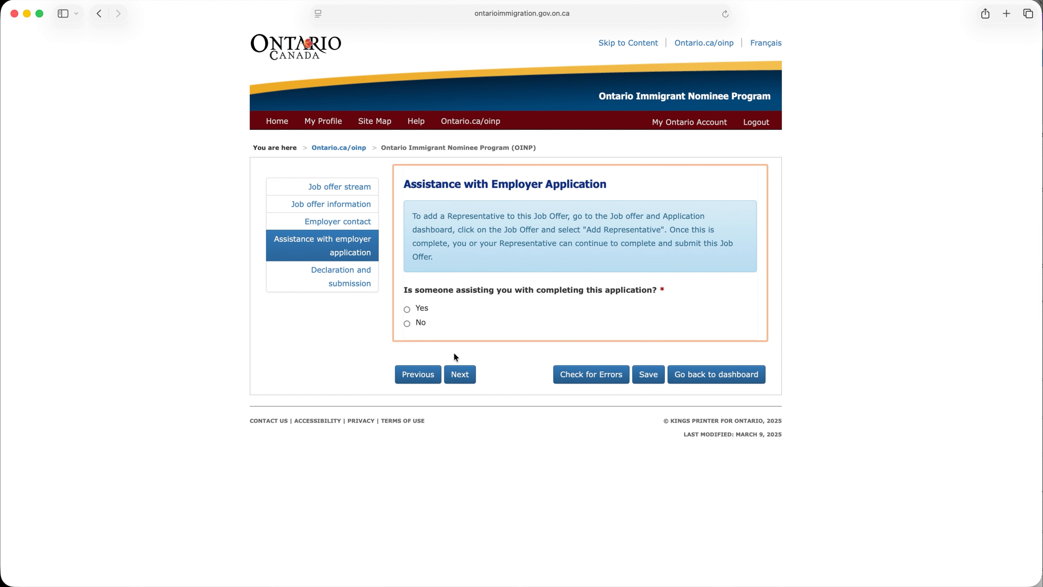
pyautogui.click(407, 311)
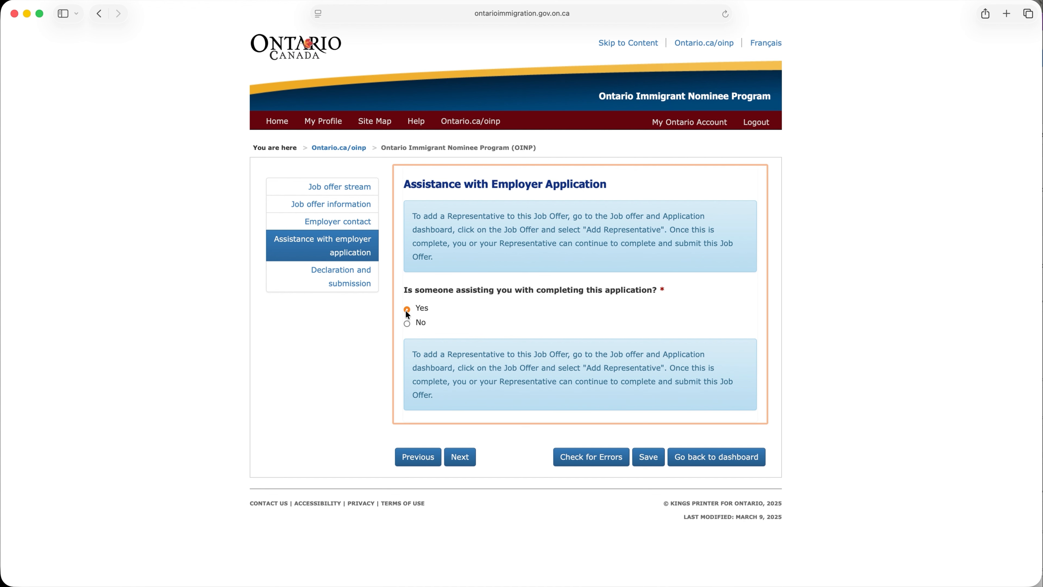
pyautogui.click(407, 325)
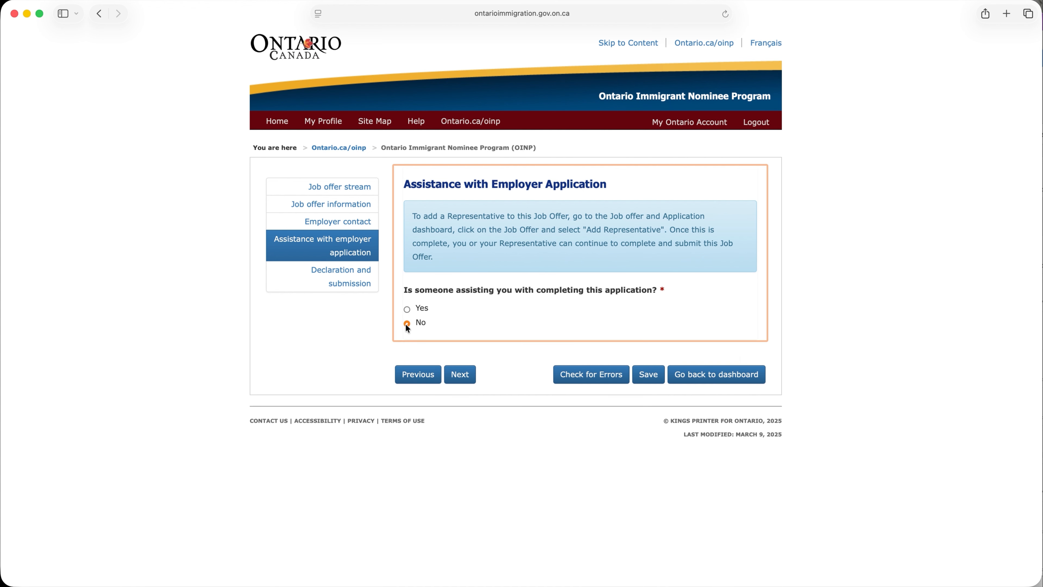
pyautogui.click(460, 374)
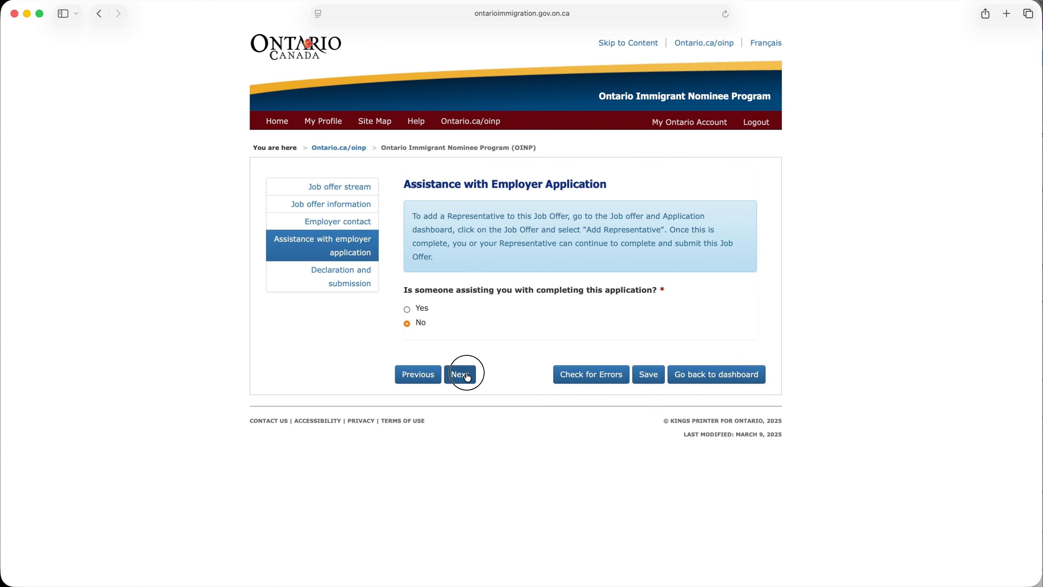
# Complete the declaration with last name "last name", first name "first name" and job title "manager", and declare authorization to submit the job offer
pyautogui.click(463, 225)
pyautogui.write('last name')
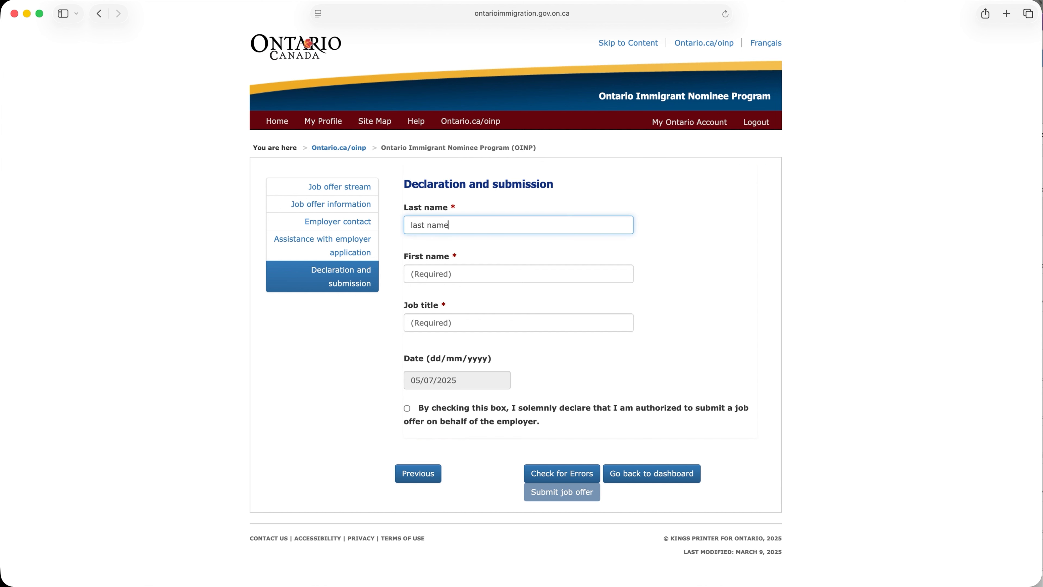
pyautogui.press('Tab')
pyautogui.write('first name')
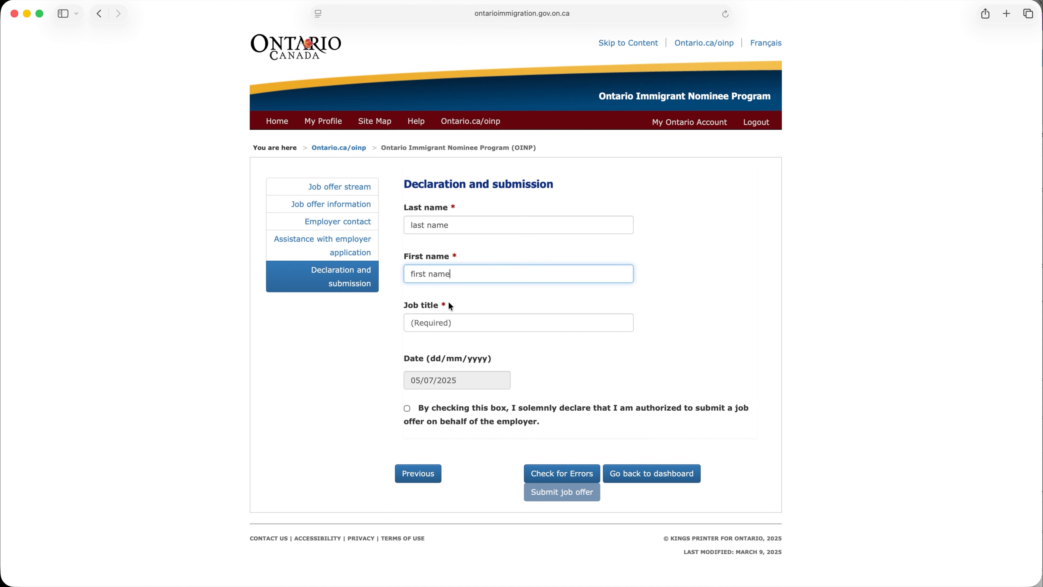
pyautogui.press('Tab')
pyautogui.write('manager')
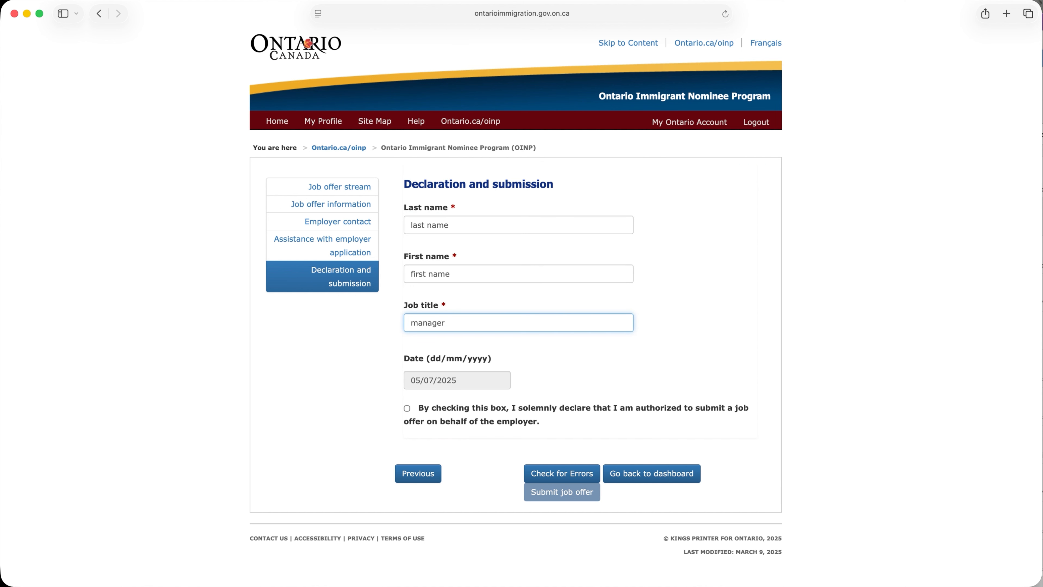
pyautogui.click(407, 408)
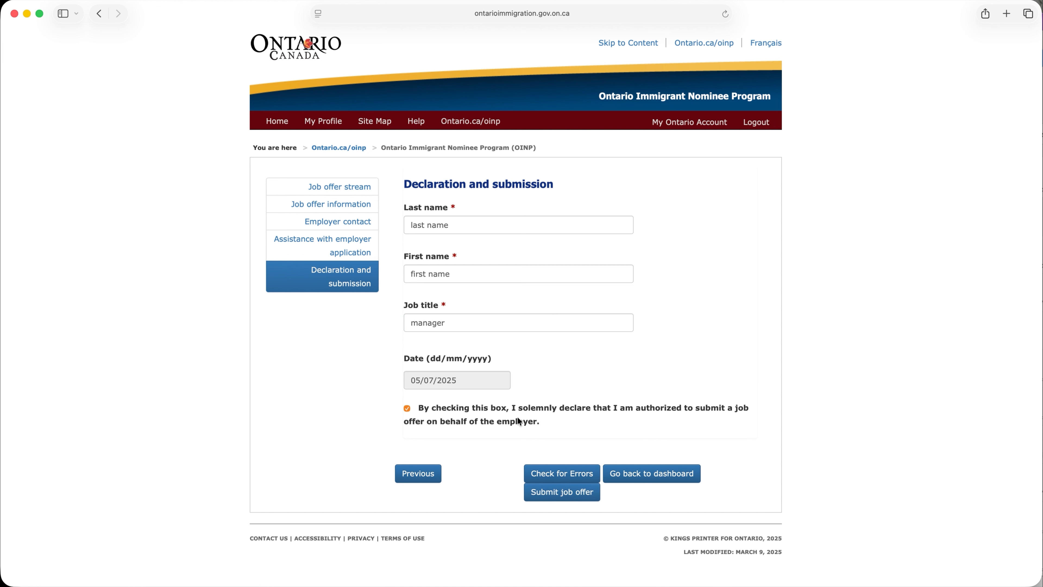
# Submit the job offer and open the form for adding a representative to the submitted offer
pyautogui.click(563, 501)
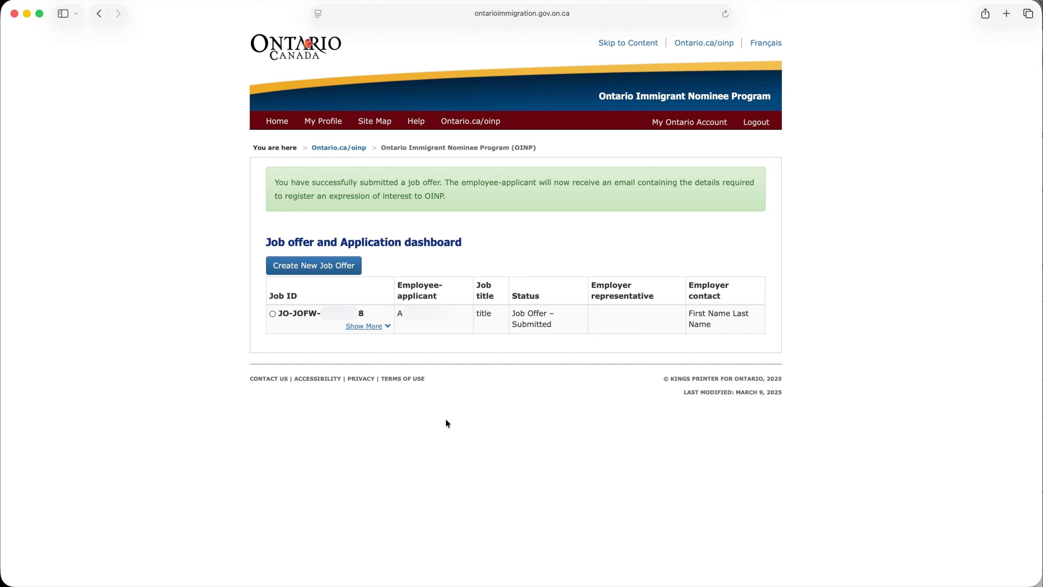
pyautogui.click(273, 314)
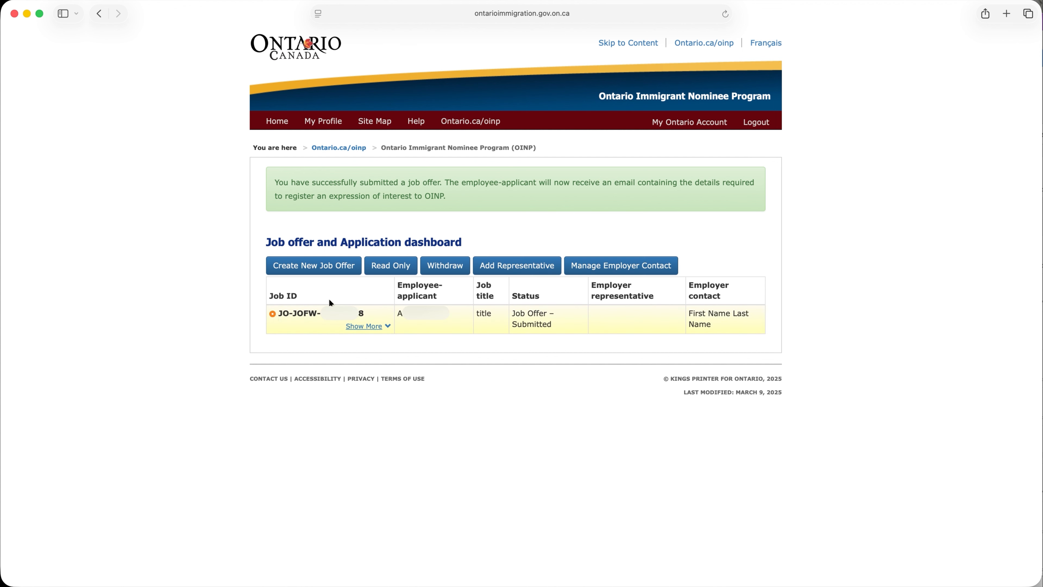
pyautogui.click(485, 275)
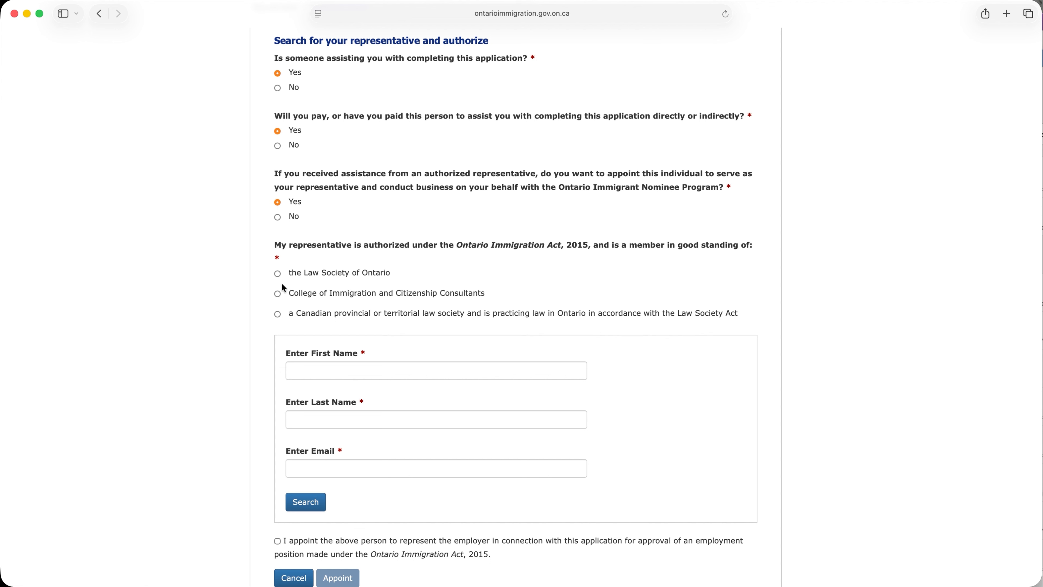
# Choose College of Immigration and Citizenship Consultants as the representative's body and search with the representative's first name, last name and email
pyautogui.click(279, 294)
pyautogui.click(312, 370)
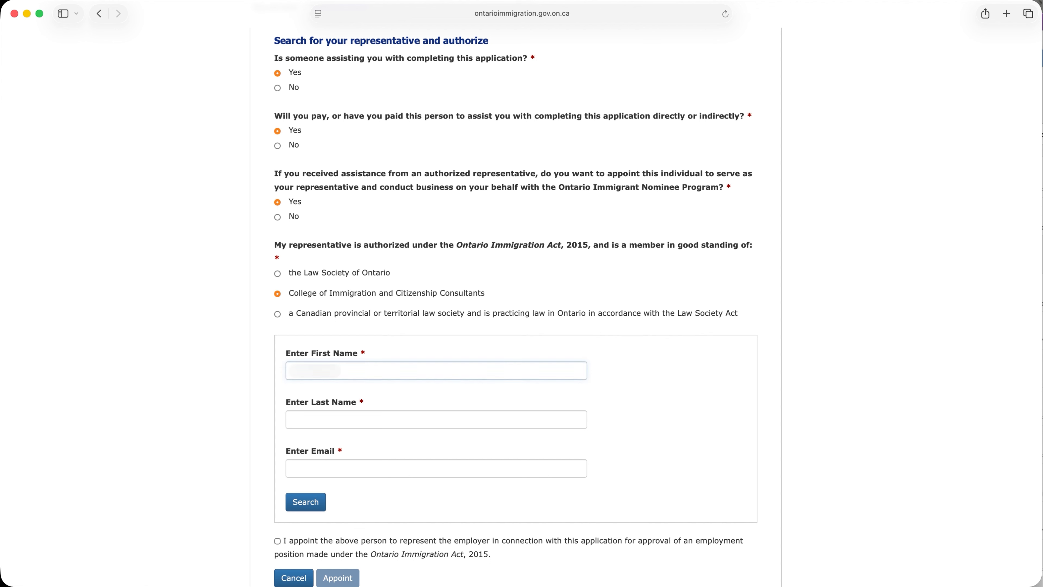
pyautogui.press('Tab')
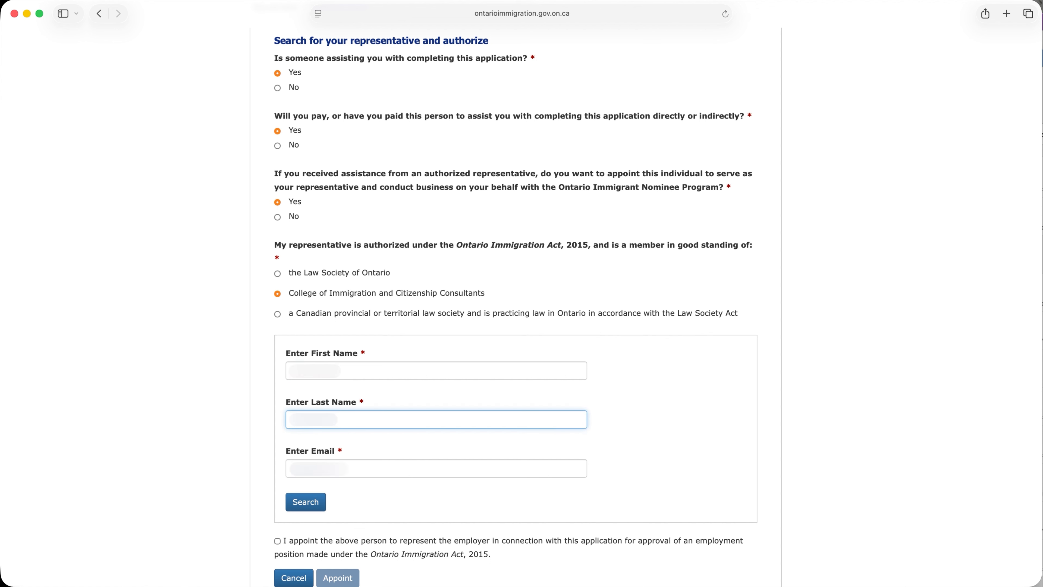
pyautogui.press('Tab')
pyautogui.write('.com')
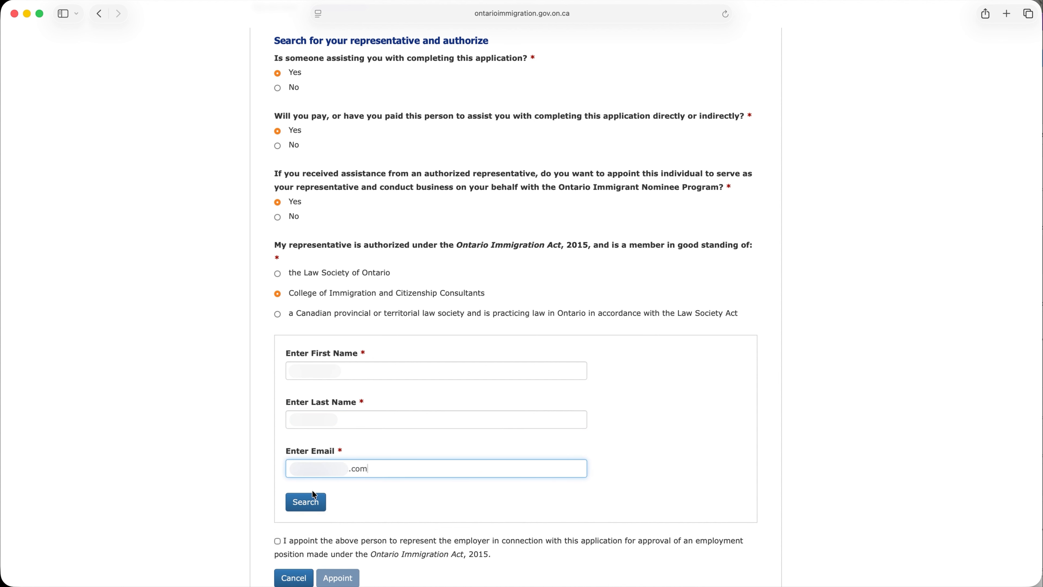
pyautogui.click(312, 509)
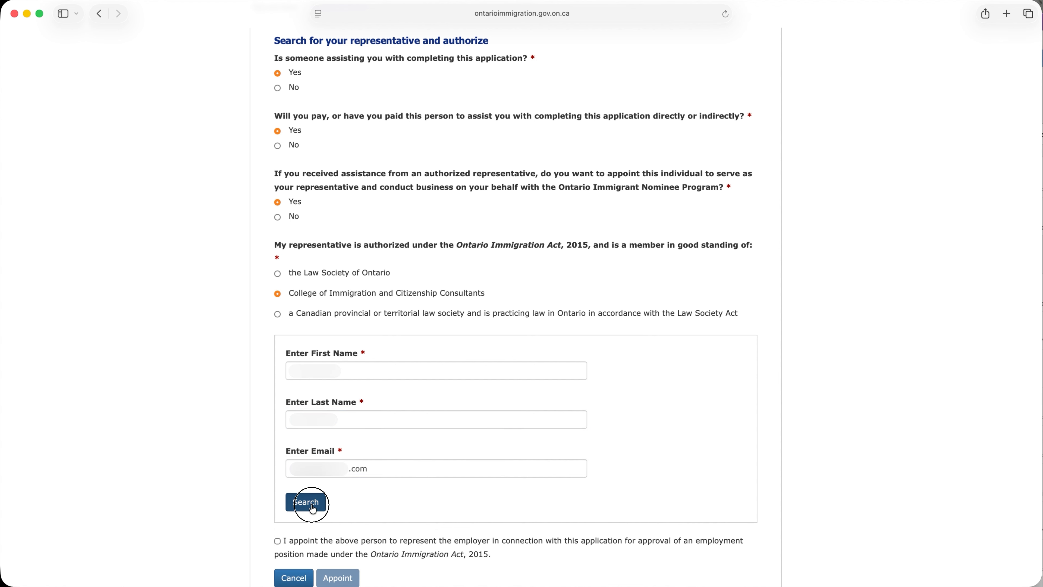
# Agree to the declaration appointing the found person to represent the employer and complete the appointment
pyautogui.scroll(-4, 193, 515)
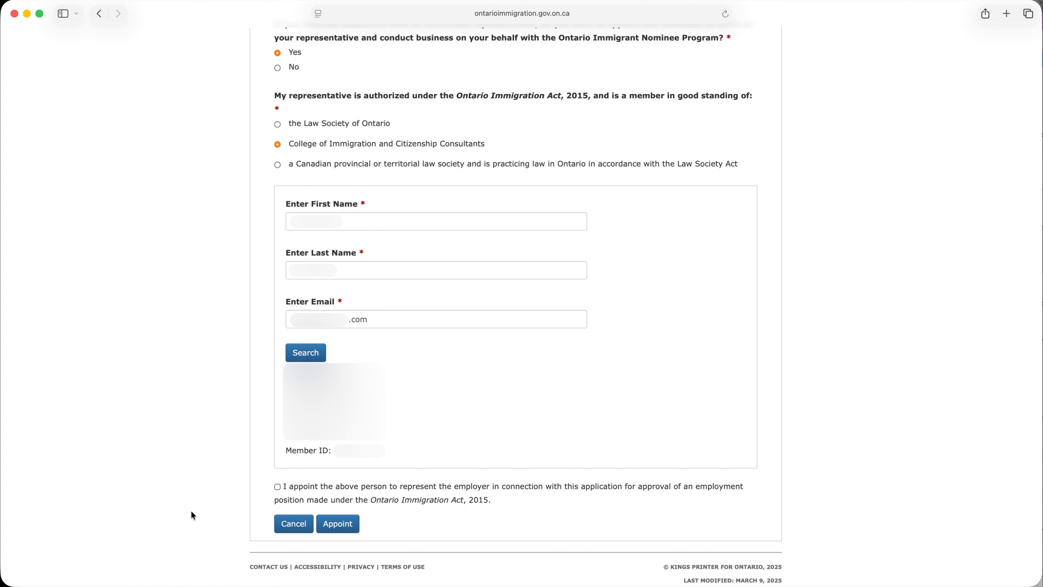
pyautogui.click(278, 486)
pyautogui.click(338, 525)
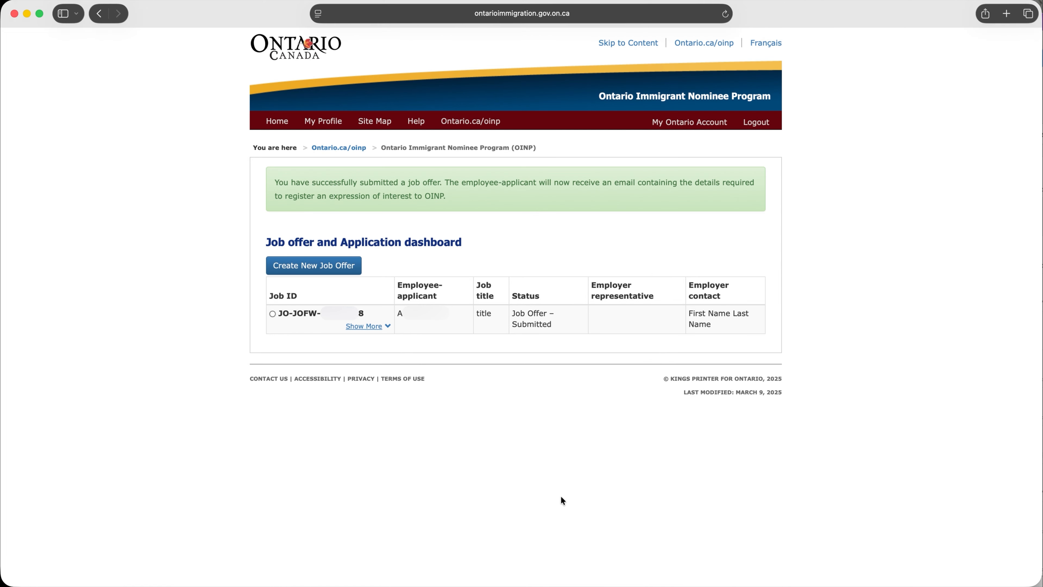